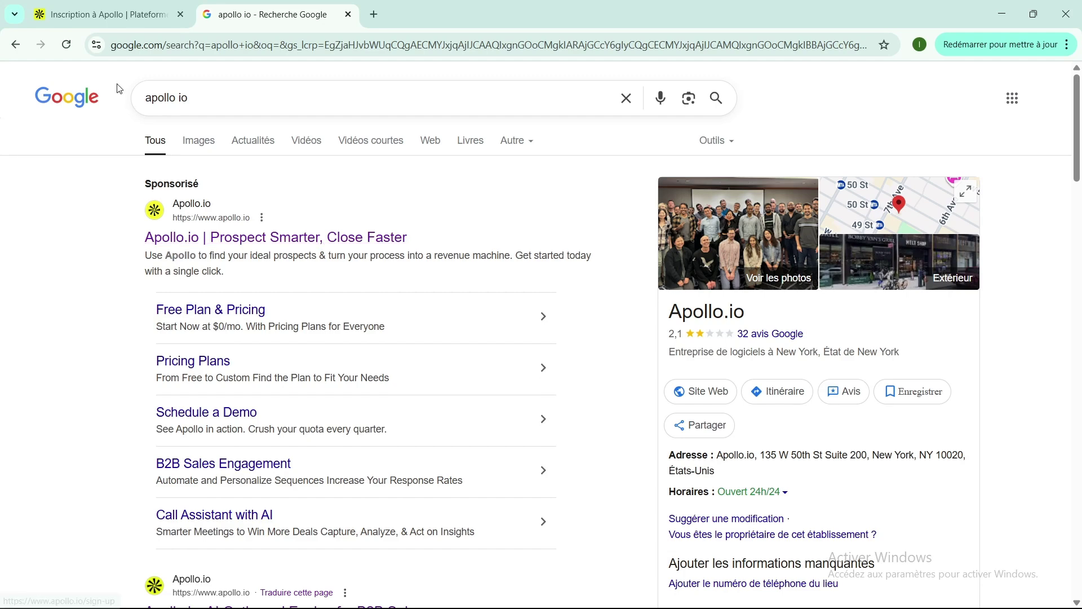
Sign up to Apollo through Google with the listed account and continue past the reconnection consent
{"action": "left_click", "coordinate": [105, 14]}
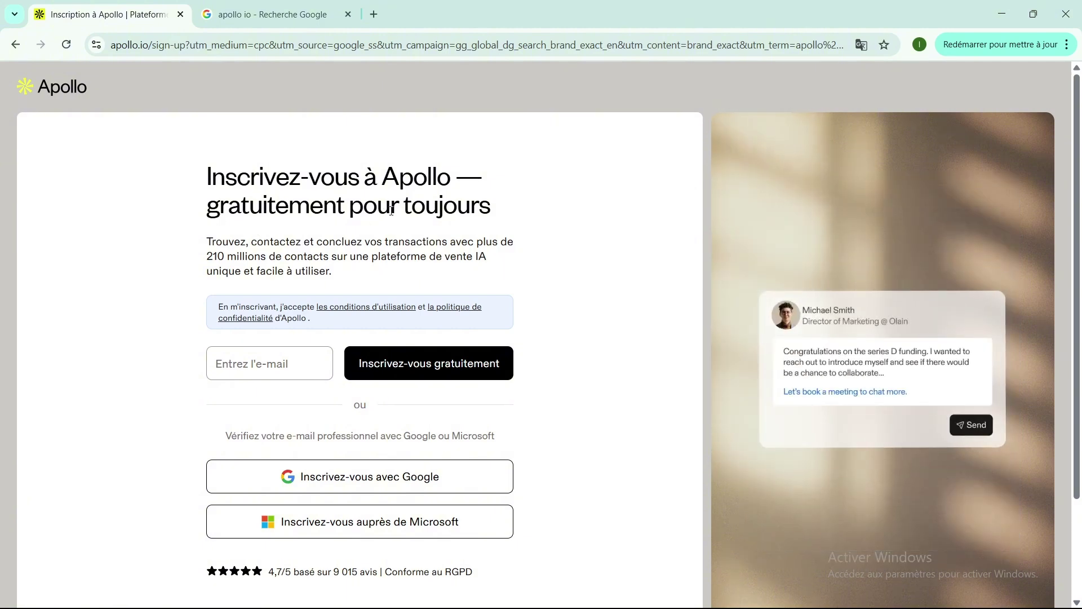
{"action": "scroll", "coordinate": [391, 210], "scroll_direction": "down", "scroll_amount": 2}
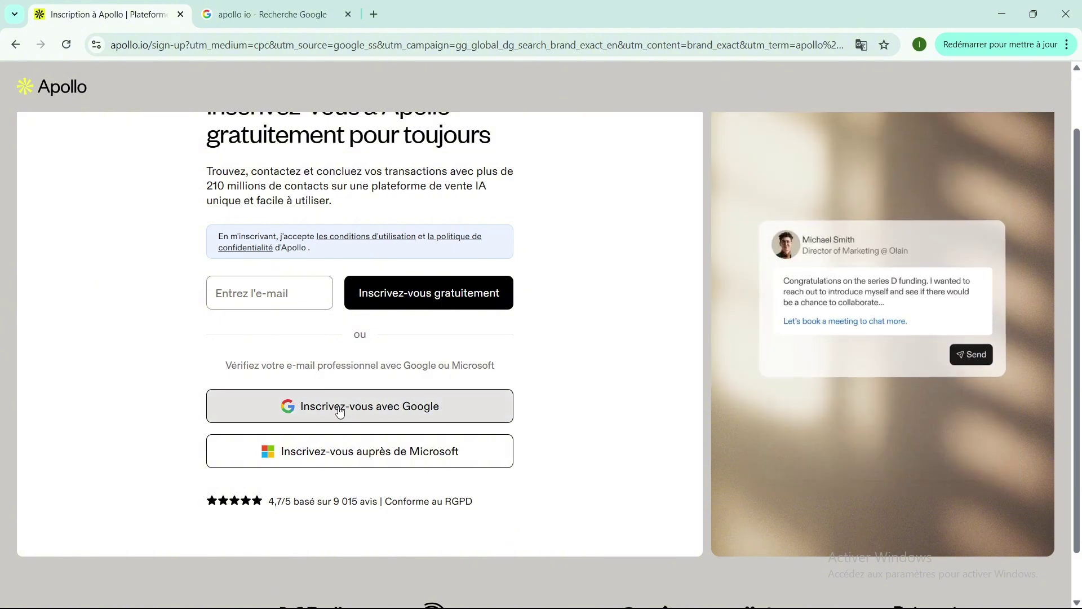
{"action": "left_click", "coordinate": [339, 412]}
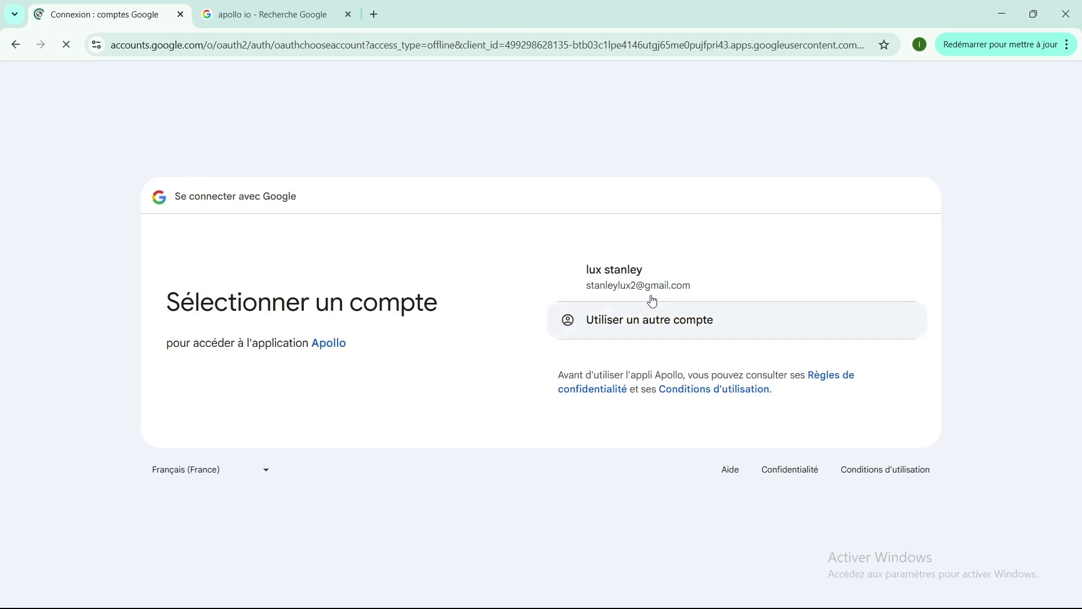
{"action": "left_click", "coordinate": [618, 283]}
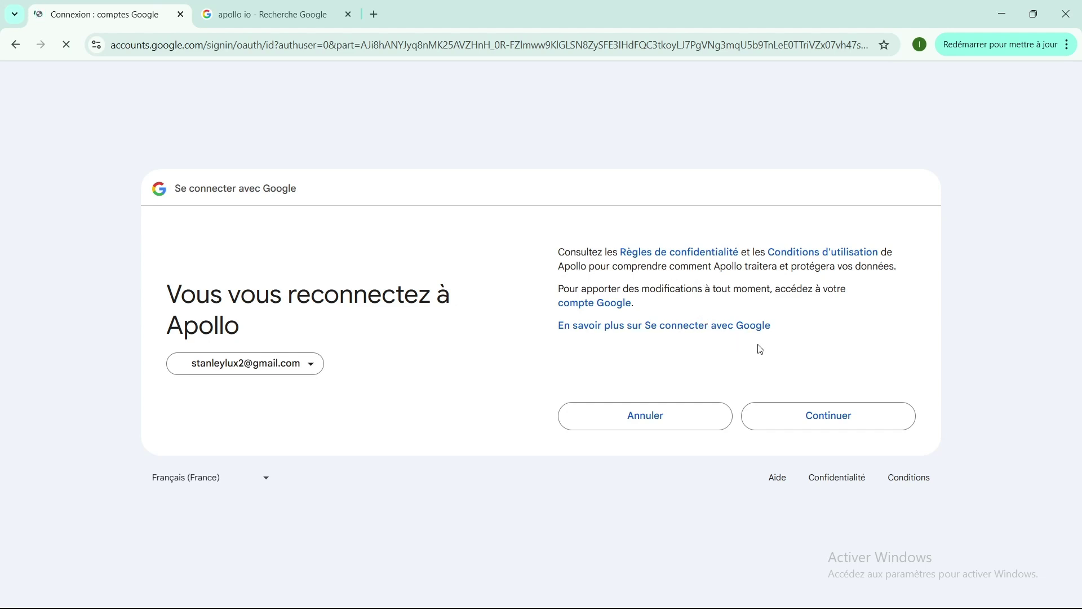
{"action": "left_click", "coordinate": [816, 415]}
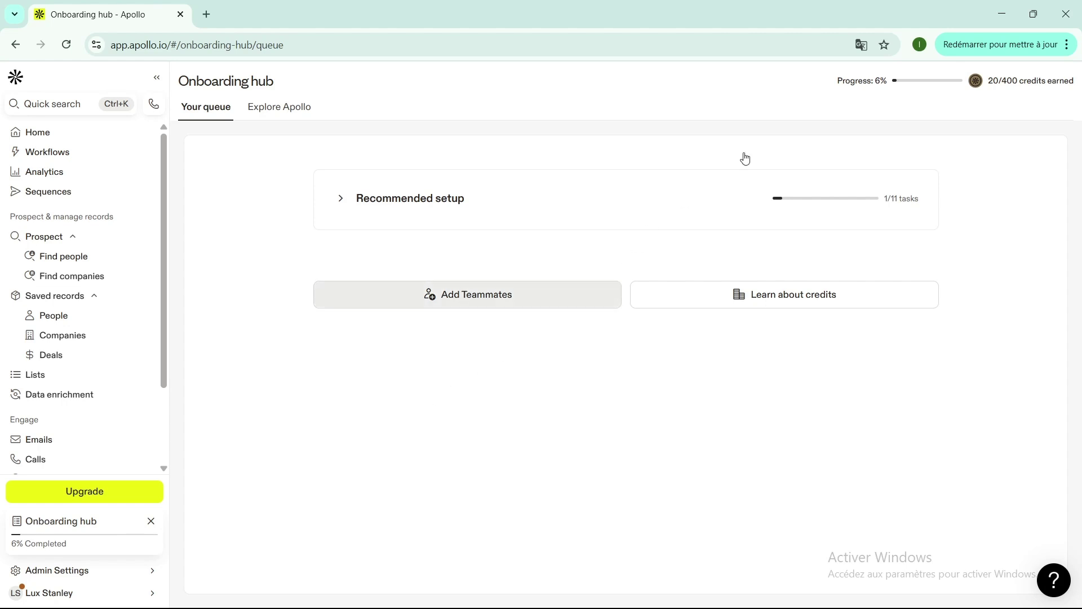
Expand the Recommended setup section in the Onboarding hub and review its list of setup tasks
{"action": "left_click", "coordinate": [728, 176]}
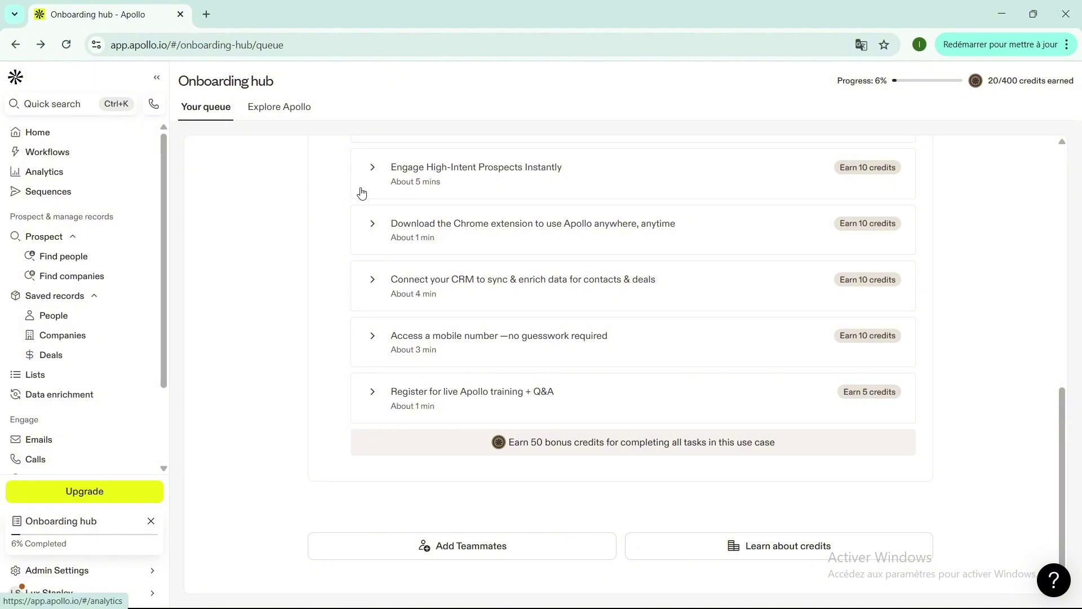
{"action": "scroll", "coordinate": [443, 241], "scroll_direction": "up", "scroll_amount": 5}
{"action": "scroll", "coordinate": [441, 241], "scroll_direction": "up", "scroll_amount": 5}
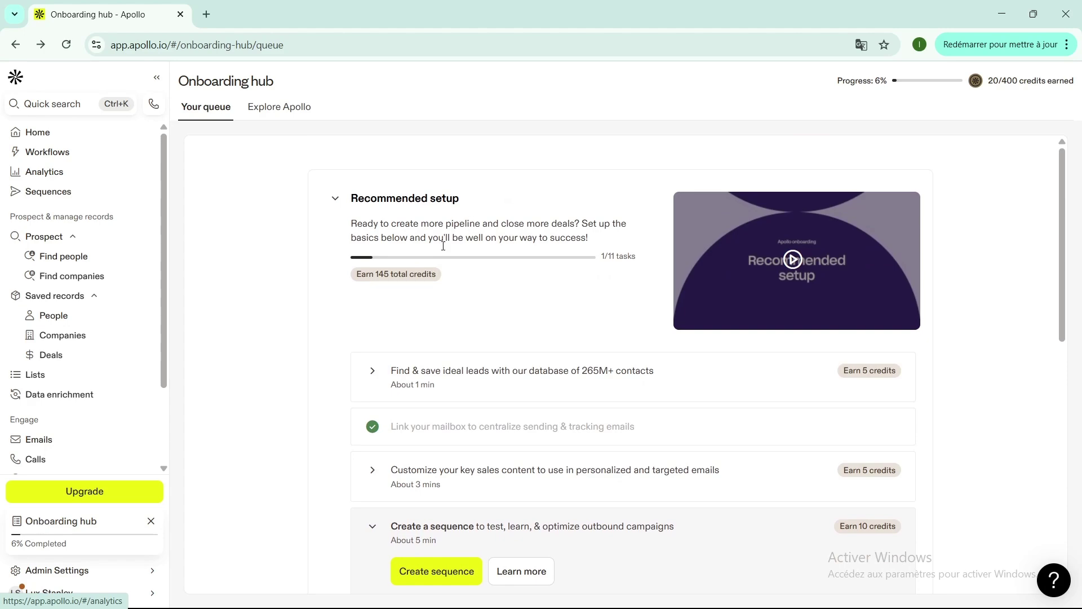
{"action": "scroll", "coordinate": [415, 298], "scroll_direction": "down", "scroll_amount": 5}
{"action": "scroll", "coordinate": [415, 297], "scroll_direction": "down", "scroll_amount": 4}
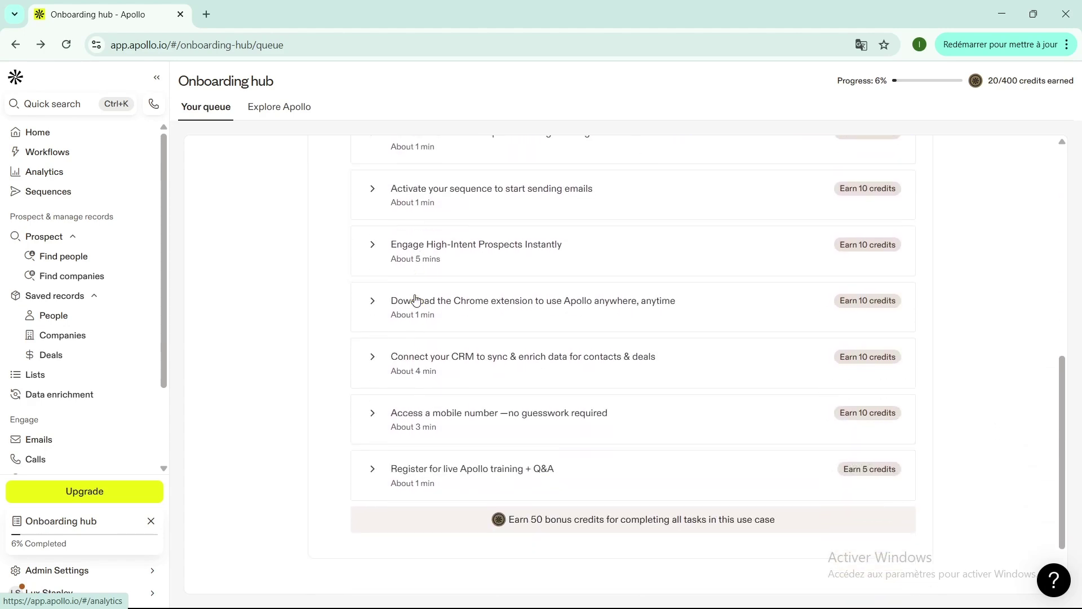
{"action": "scroll", "coordinate": [415, 298], "scroll_direction": "down", "scroll_amount": 2}
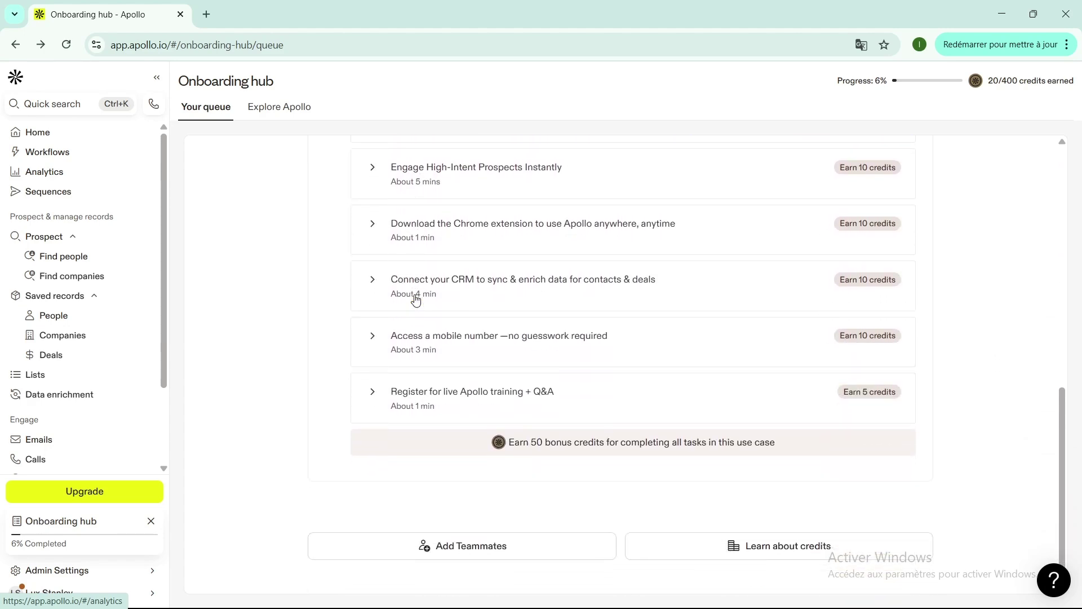
{"action": "scroll", "coordinate": [432, 304], "scroll_direction": "up", "scroll_amount": 11}
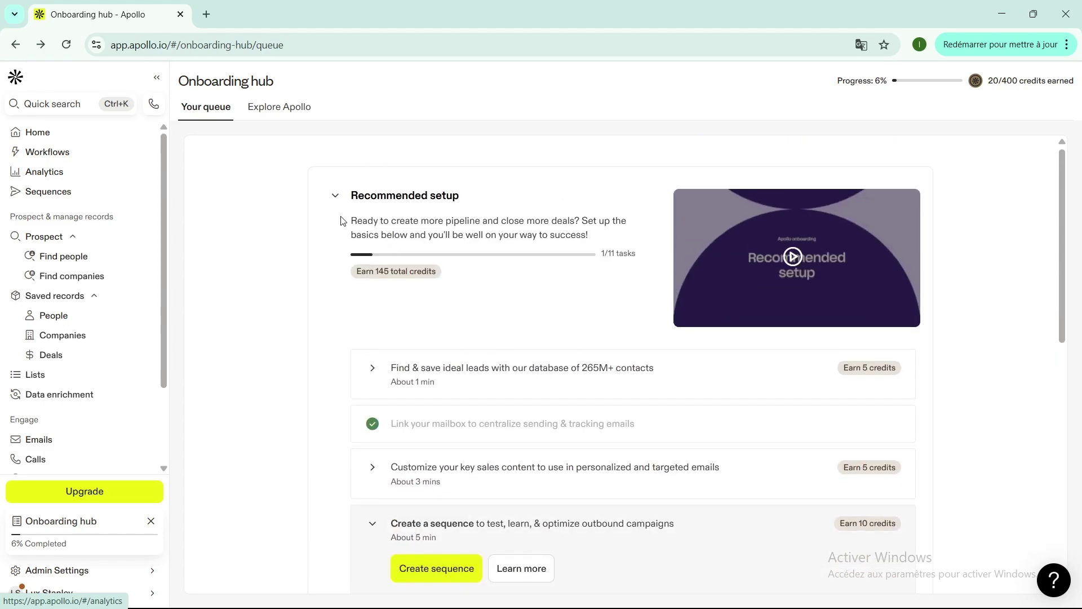
Browse the Explore Apollo use cases, from the recommended ones through Learn and Prospect & enrich
{"action": "left_click", "coordinate": [286, 110]}
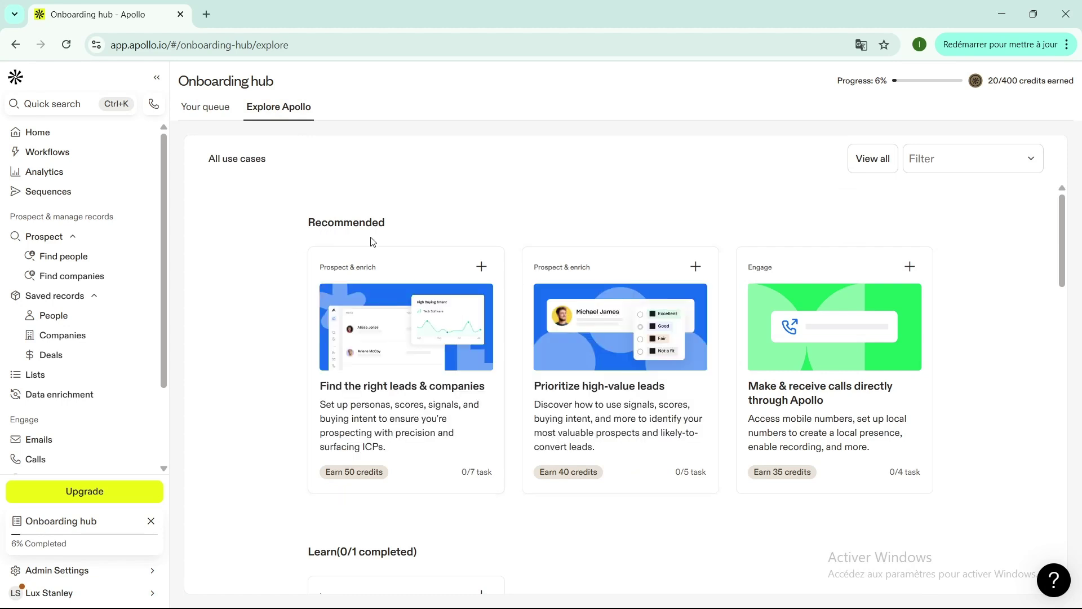
{"action": "scroll", "coordinate": [800, 327], "scroll_direction": "down", "scroll_amount": 2}
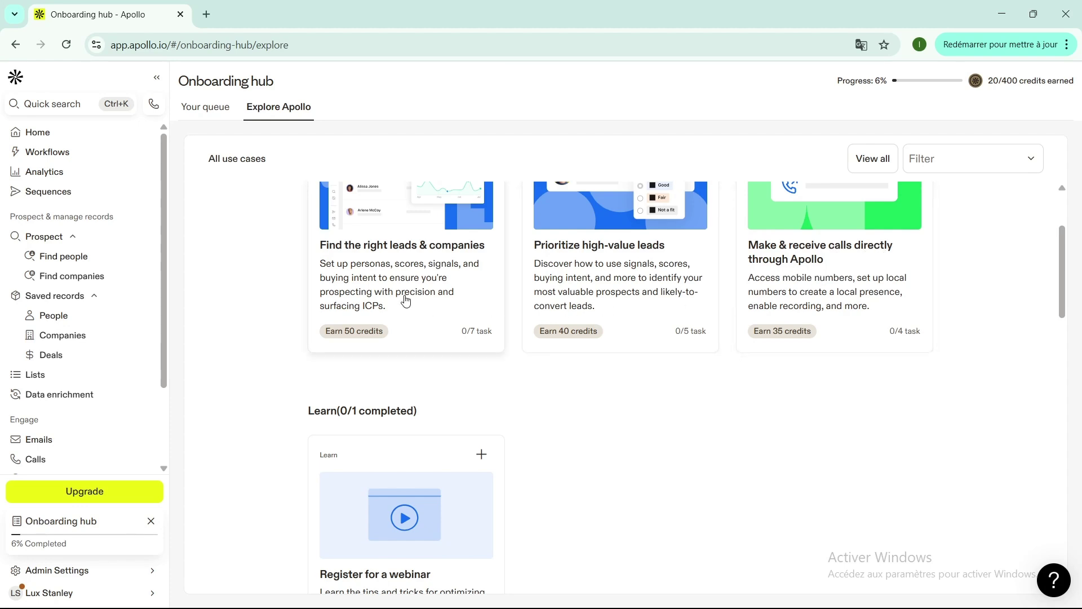
{"action": "scroll", "coordinate": [401, 301], "scroll_direction": "down", "scroll_amount": 3}
{"action": "scroll", "coordinate": [401, 304], "scroll_direction": "down", "scroll_amount": 4}
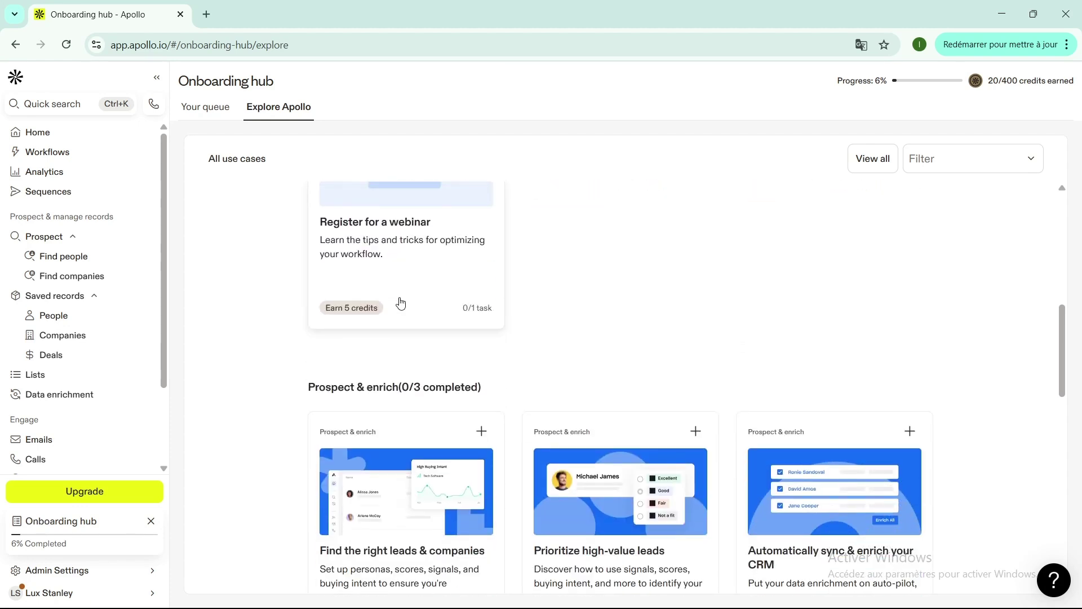
{"action": "scroll", "coordinate": [399, 303], "scroll_direction": "down", "scroll_amount": 3}
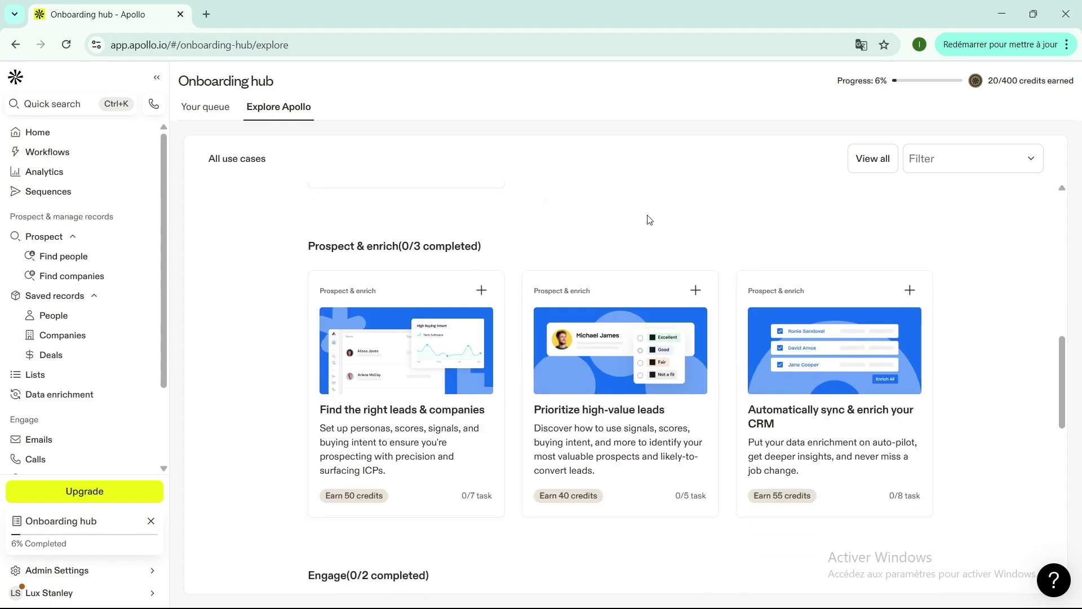
Open the Workflows page and dismiss the multi-branch workflows announcement
{"action": "left_click", "coordinate": [38, 153]}
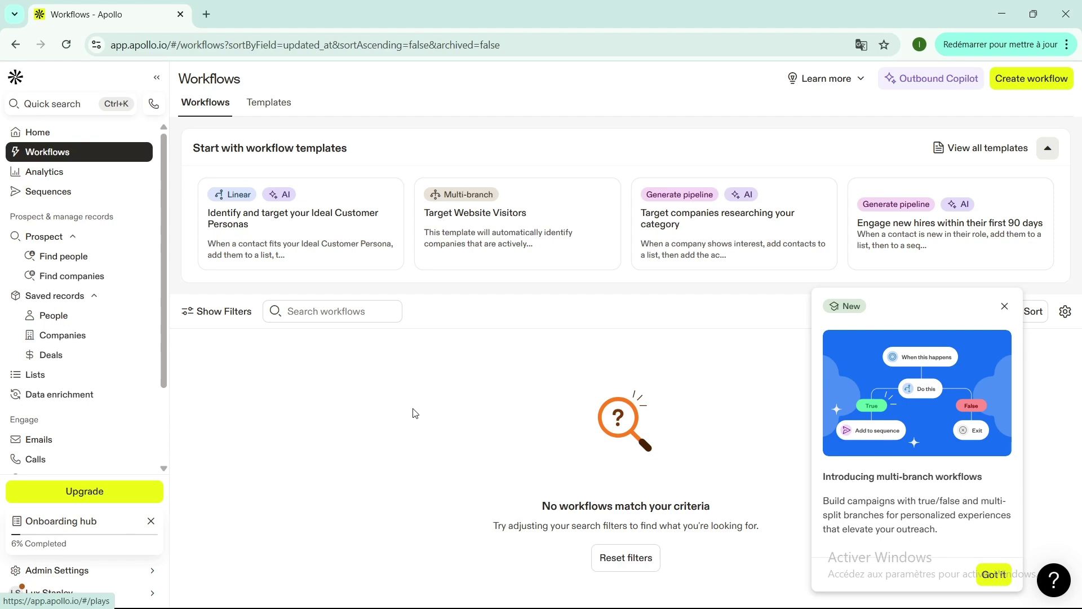
{"action": "left_click", "coordinate": [1004, 307]}
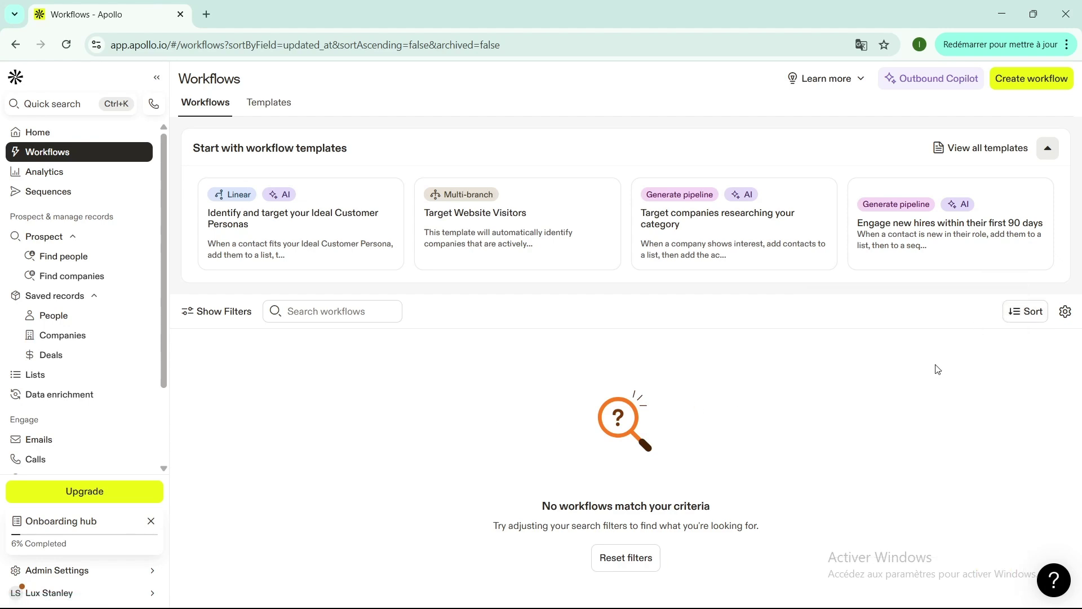
Open the Analytics overview and examine its creation options, recent dashboards and sample report charts
{"action": "left_click", "coordinate": [35, 178]}
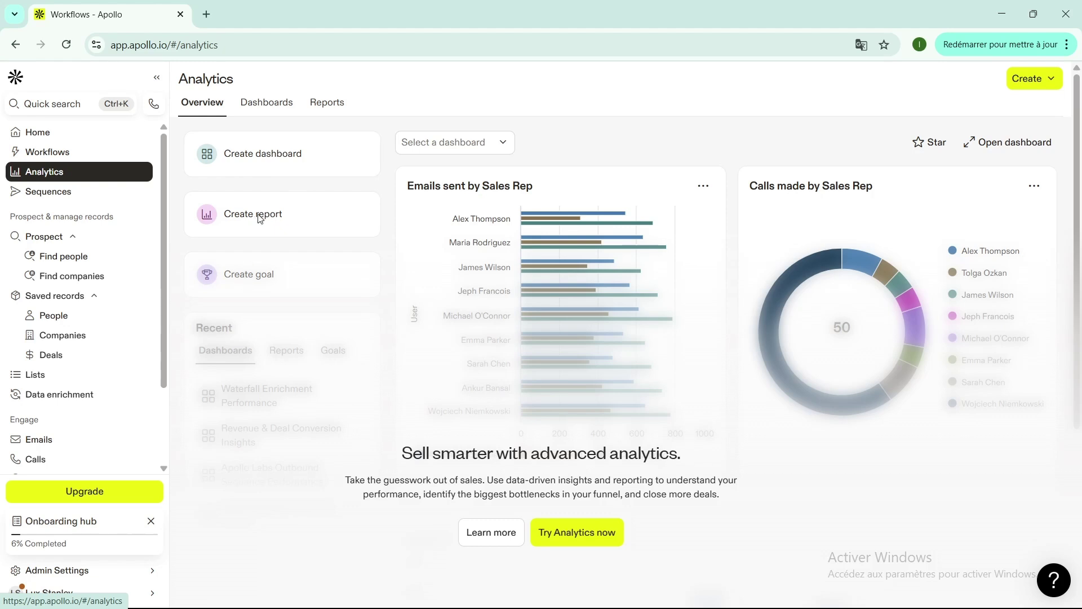
{"action": "scroll", "coordinate": [259, 288], "scroll_direction": "down", "scroll_amount": 3}
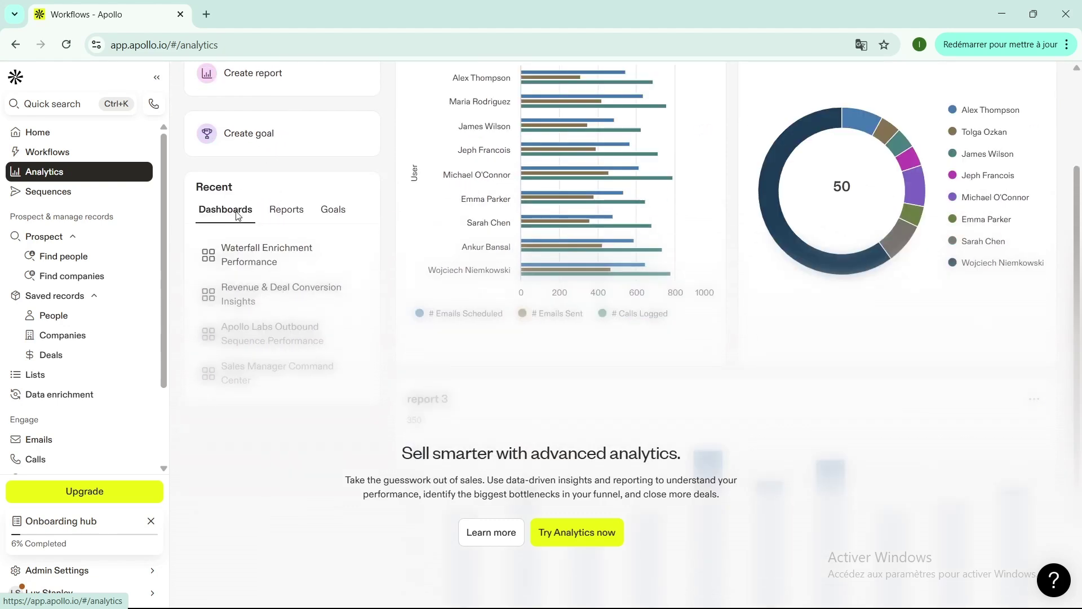
{"action": "scroll", "coordinate": [237, 215], "scroll_direction": "down", "scroll_amount": 1}
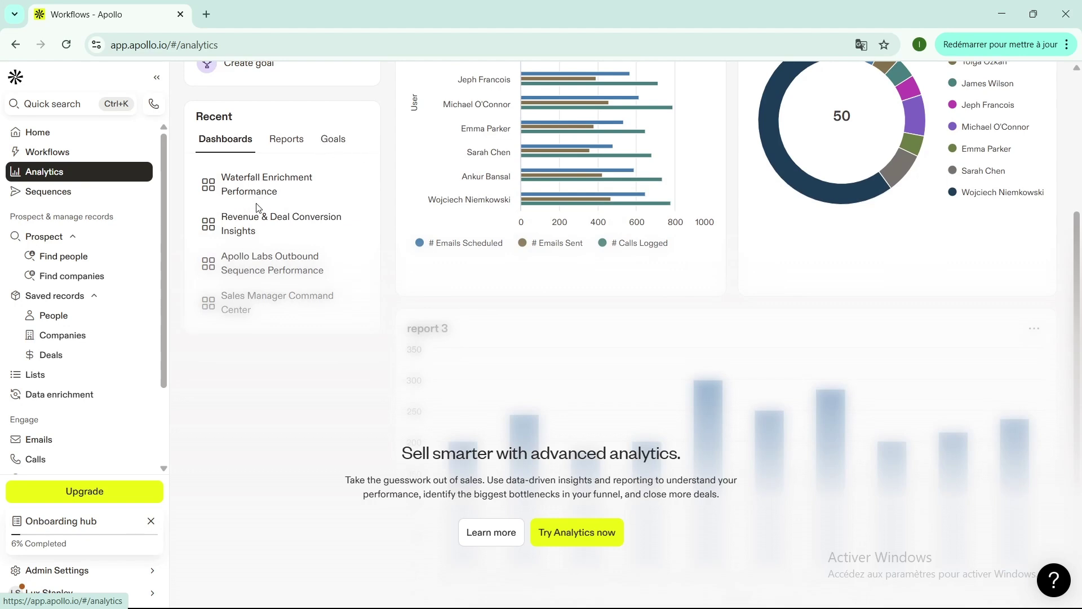
{"action": "scroll", "coordinate": [259, 214], "scroll_direction": "down", "scroll_amount": 1}
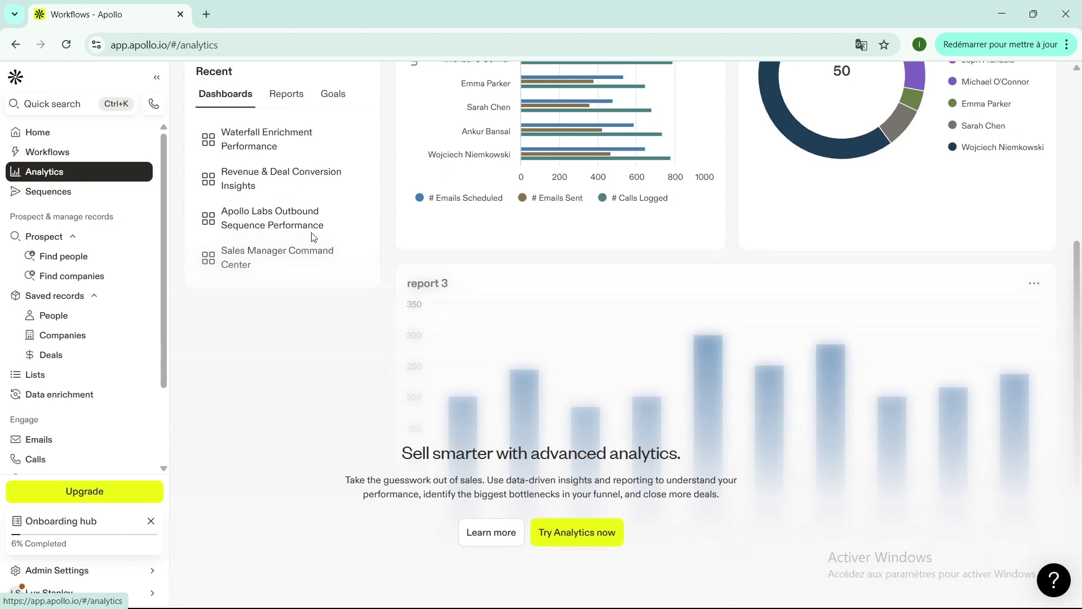
{"action": "scroll", "coordinate": [561, 298], "scroll_direction": "up", "scroll_amount": 5}
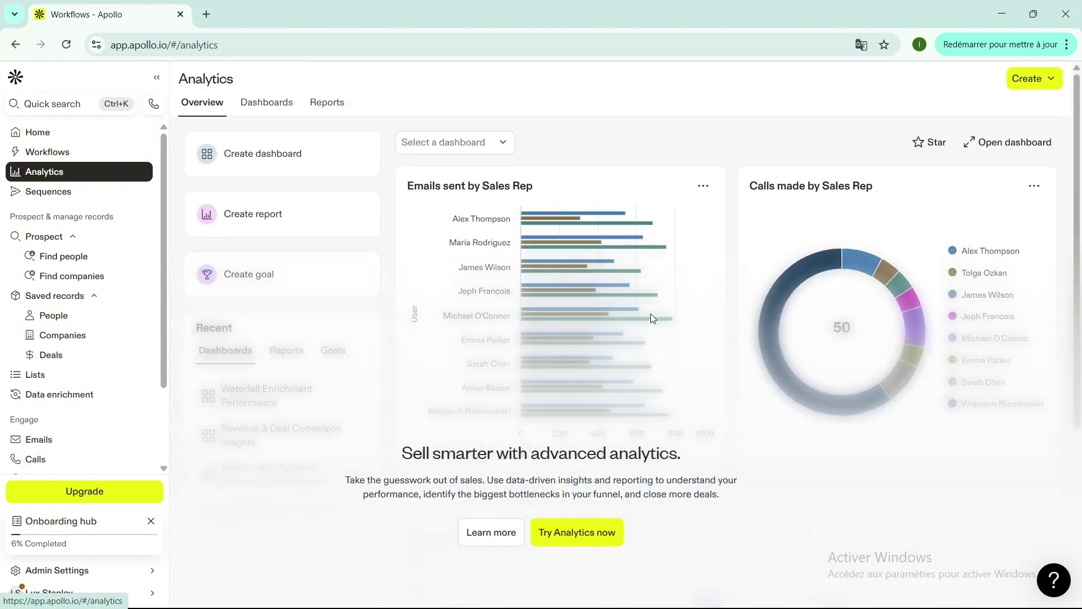
{"action": "scroll", "coordinate": [550, 314], "scroll_direction": "down", "scroll_amount": 1}
{"action": "scroll", "coordinate": [548, 315], "scroll_direction": "down", "scroll_amount": 4}
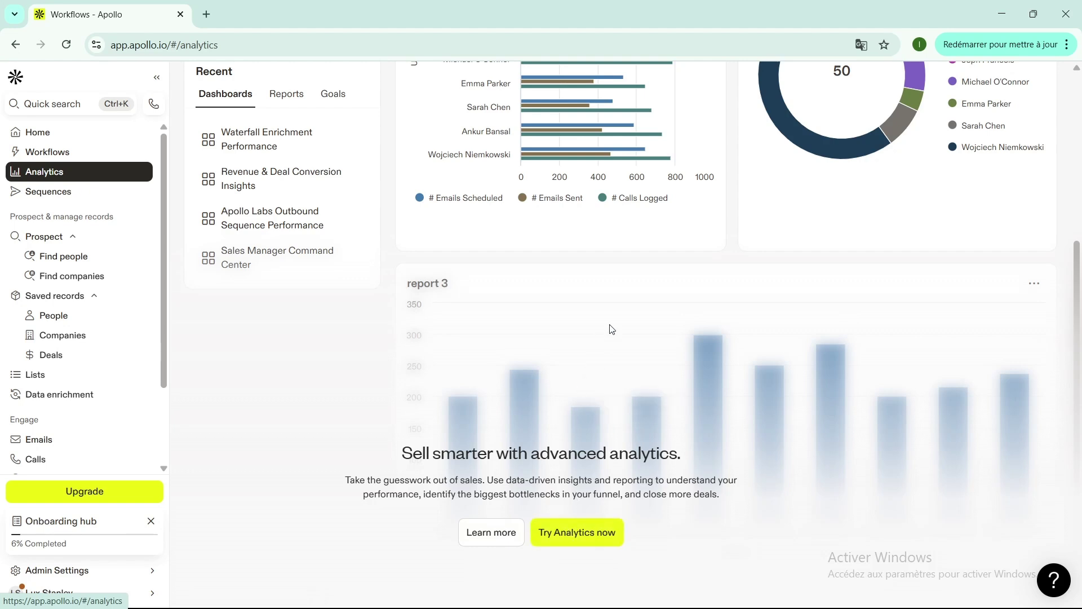
Open the Sequences page and view its Analytics section
{"action": "left_click", "coordinate": [47, 193]}
{"action": "left_click", "coordinate": [47, 193]}
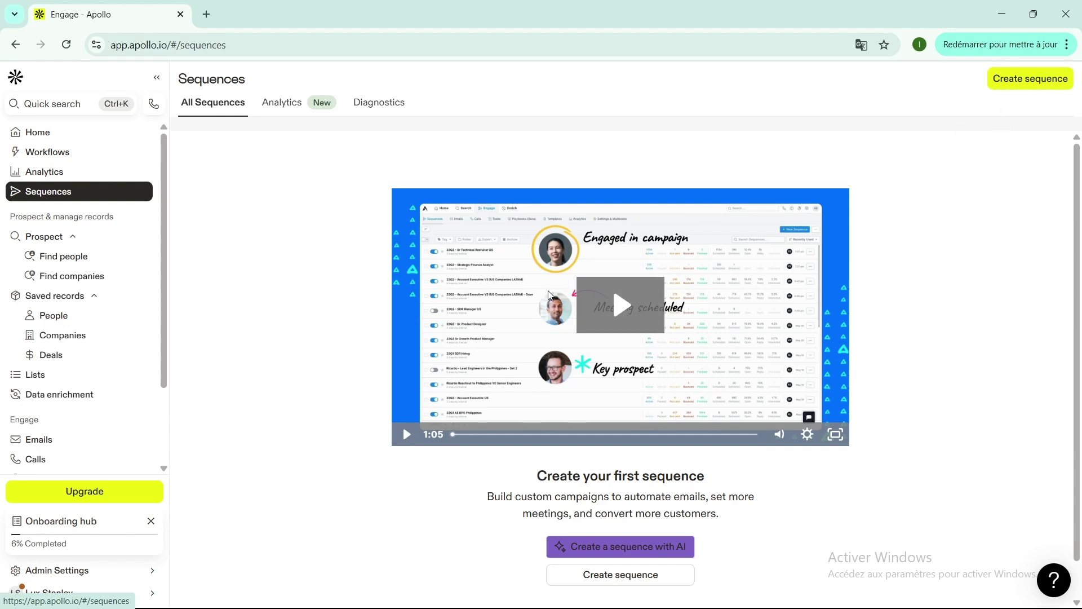
{"action": "left_click", "coordinate": [282, 103]}
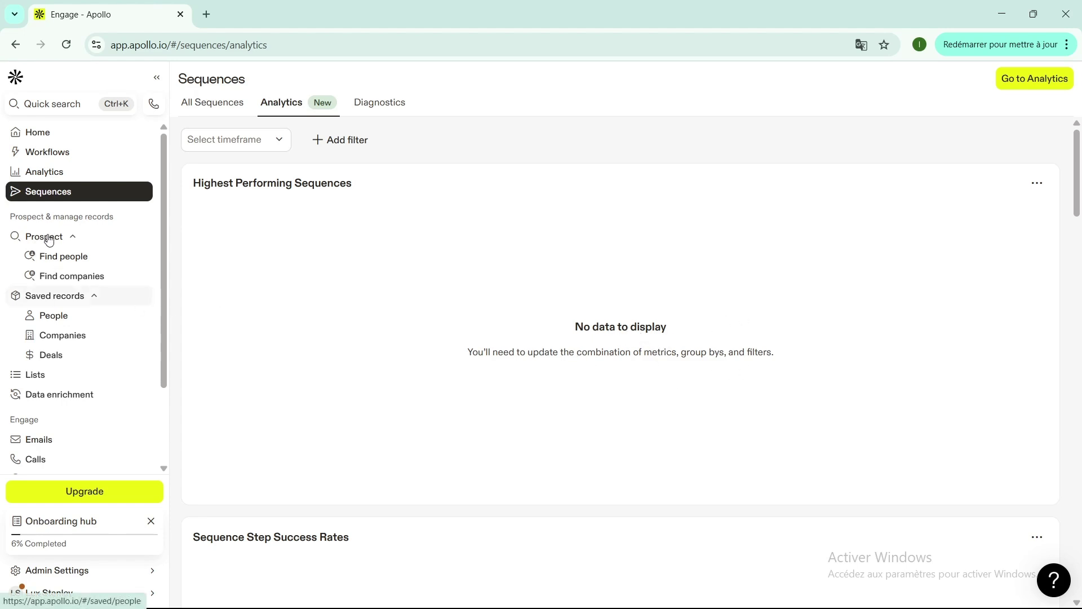
Open the Find people search, review the available filters and dismiss the Outbound copilot promotion
{"action": "left_click", "coordinate": [60, 262]}
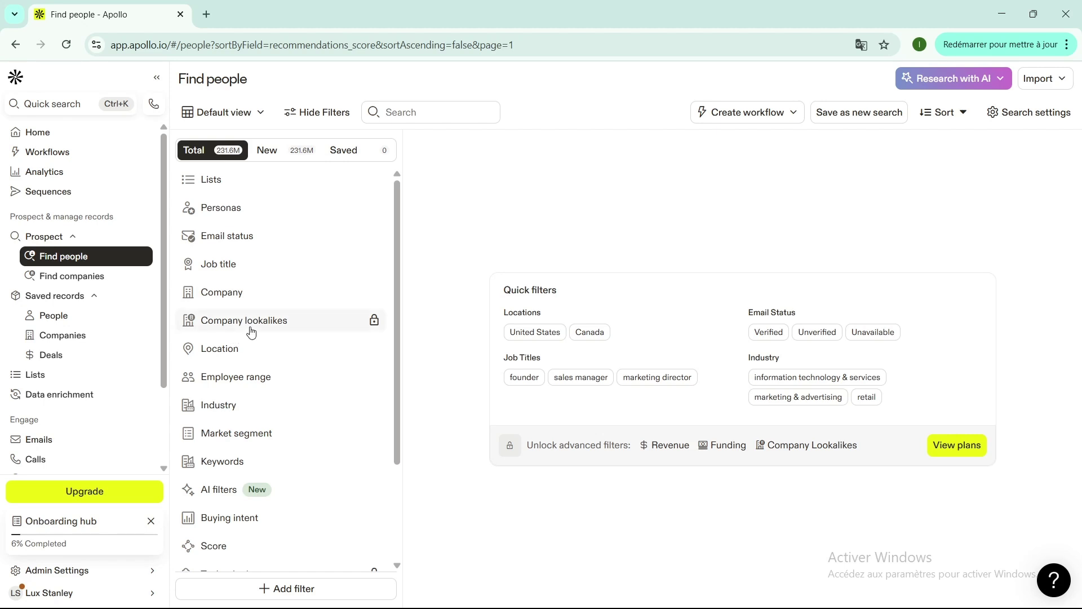
{"action": "scroll", "coordinate": [223, 355], "scroll_direction": "down", "scroll_amount": 3}
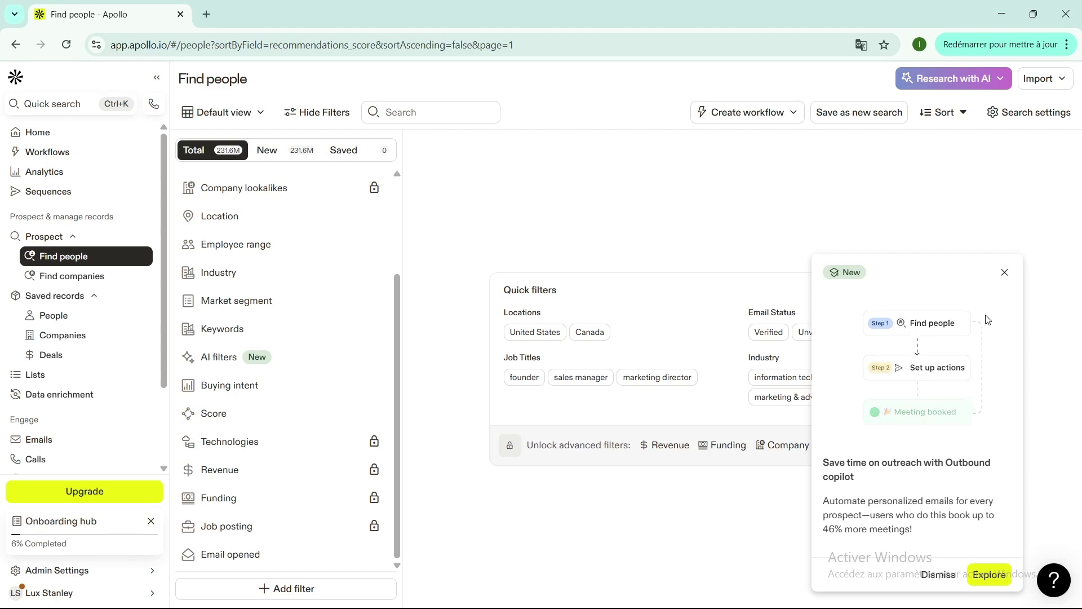
{"action": "left_click", "coordinate": [1004, 272]}
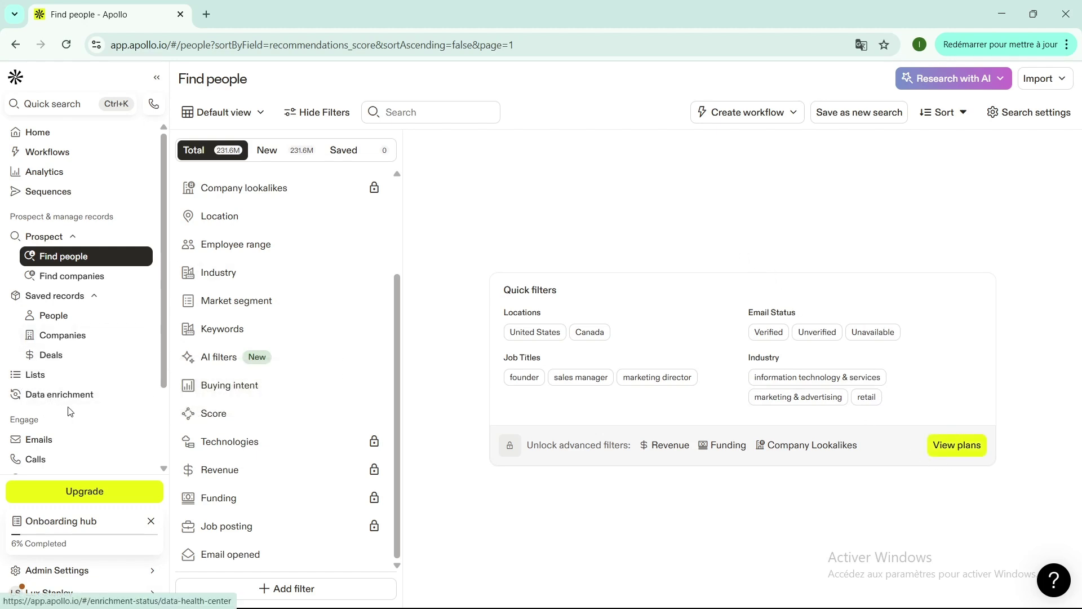
Look over the remaining Engage sections in the navigation and open the import options for people
{"action": "scroll", "coordinate": [62, 413], "scroll_direction": "down", "scroll_amount": 3}
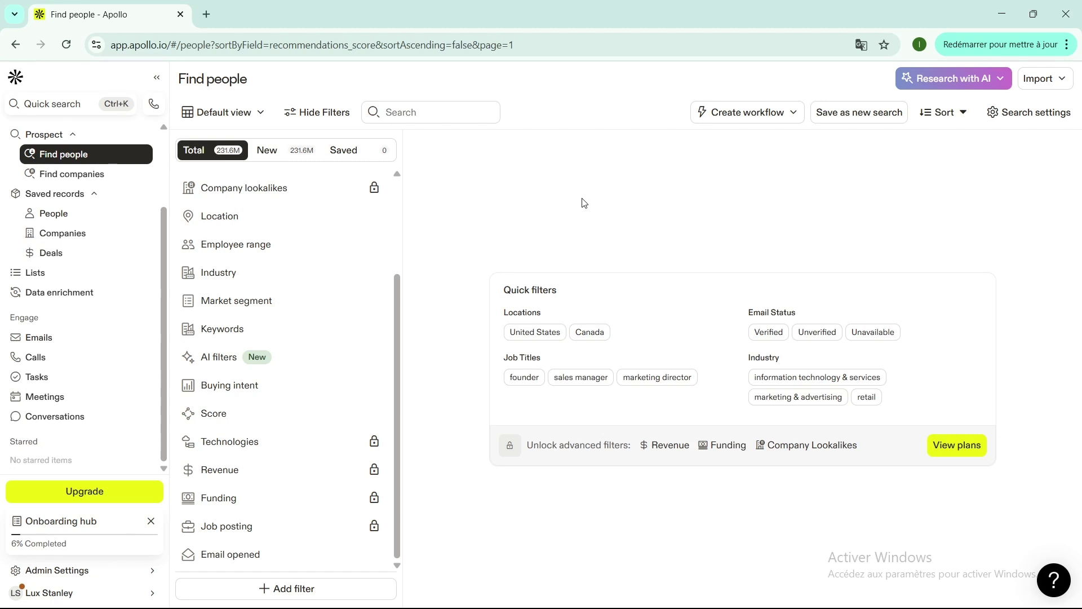
{"action": "left_click", "coordinate": [1053, 87]}
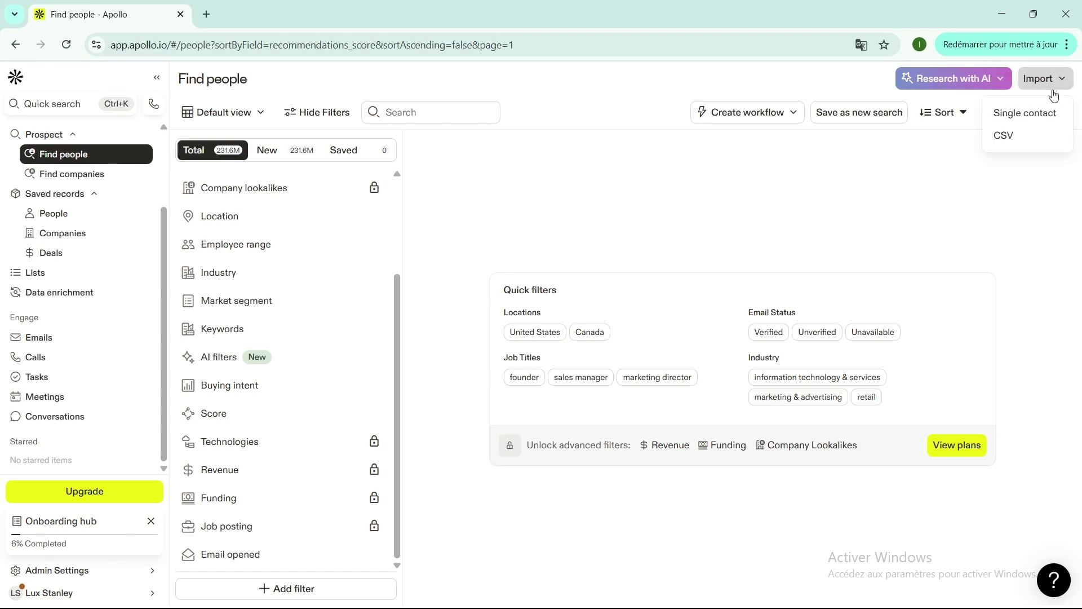